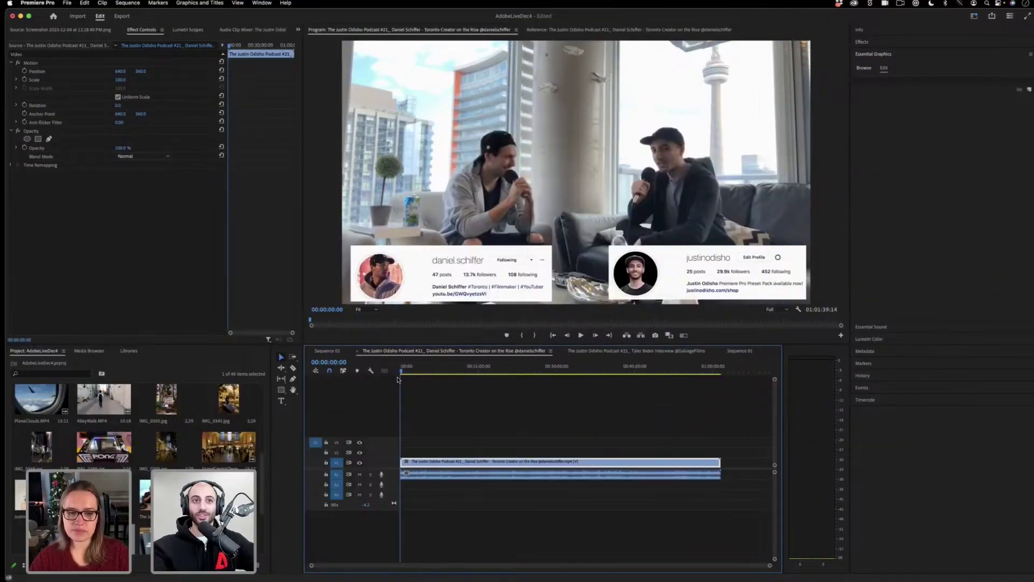
Move the playhead to 00:10:25:22, then back to 00:04:07:10
click(455, 370)
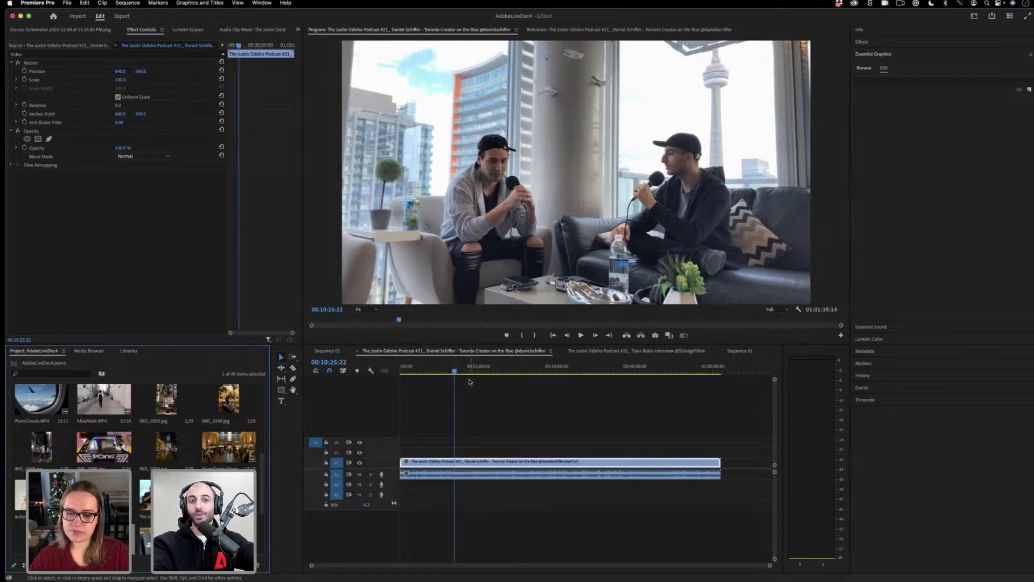
click(422, 371)
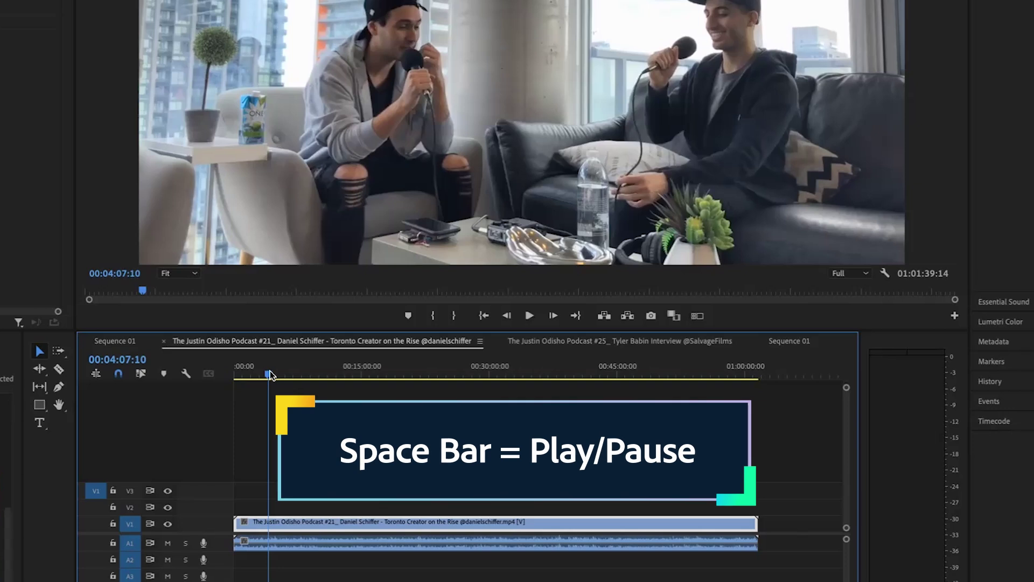
Play and pause the episode, then play it at double speed to about 00:06:17:17
key(space)
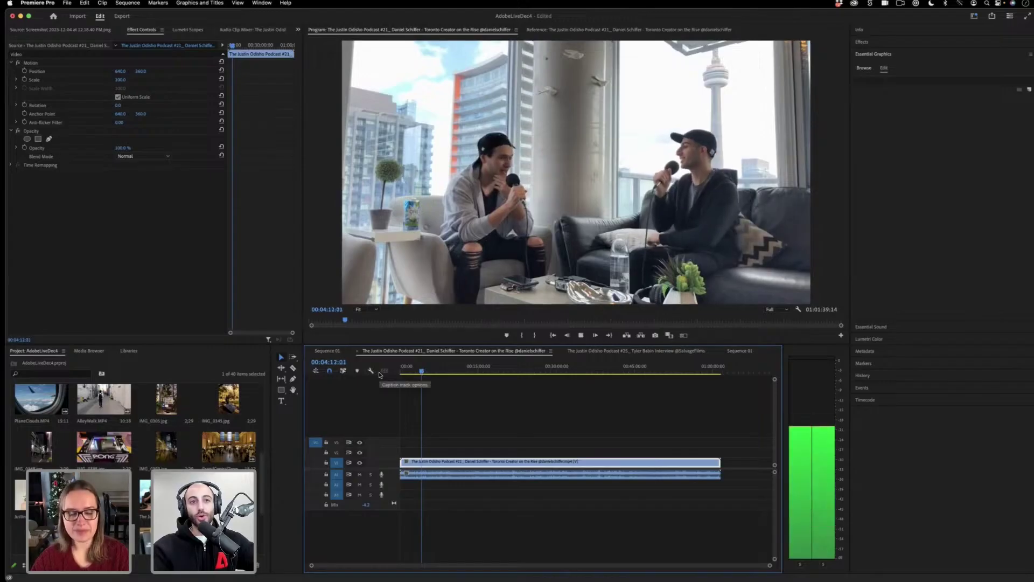
key(space)
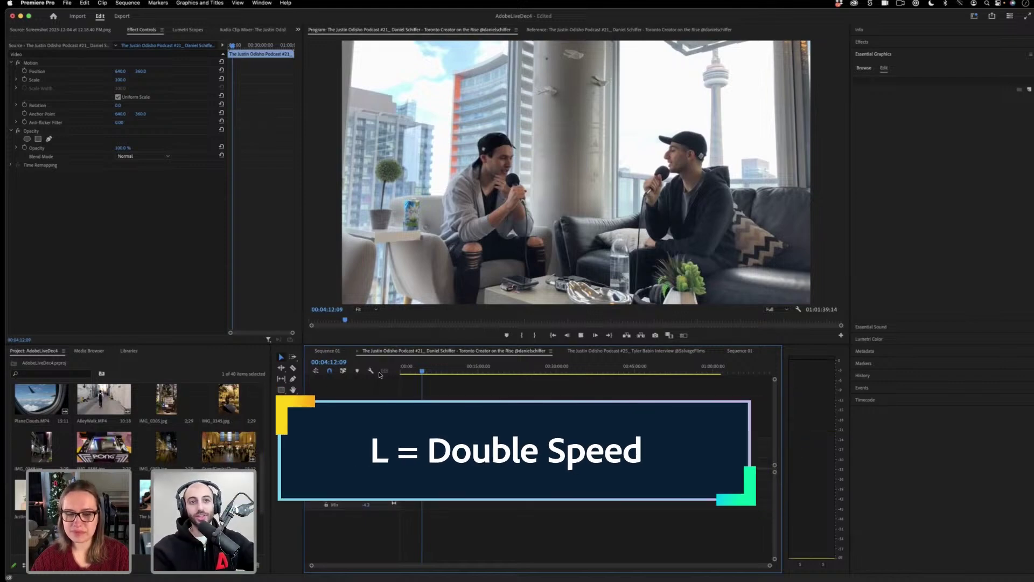
key(l)
key(l)
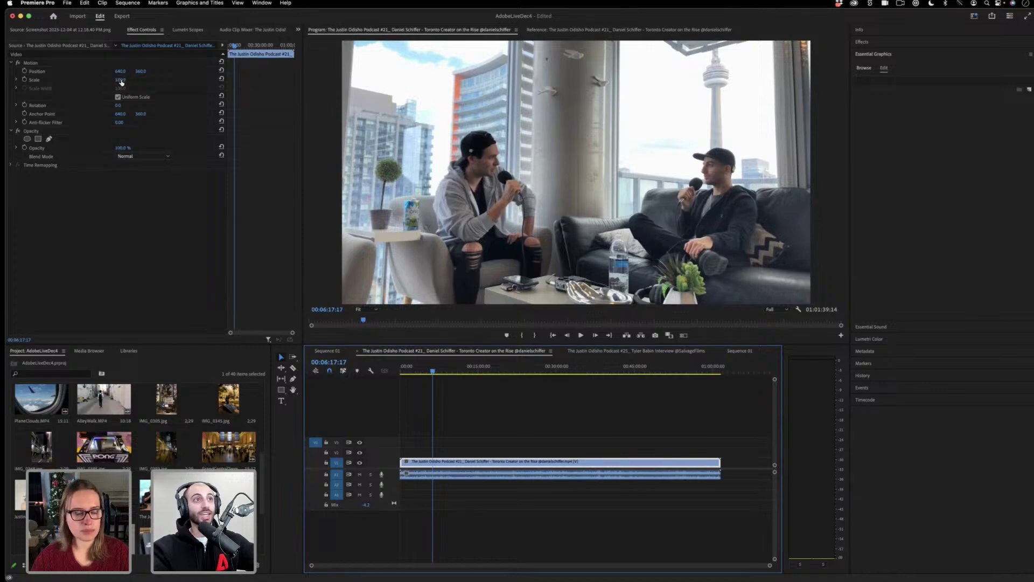
click(120, 80)
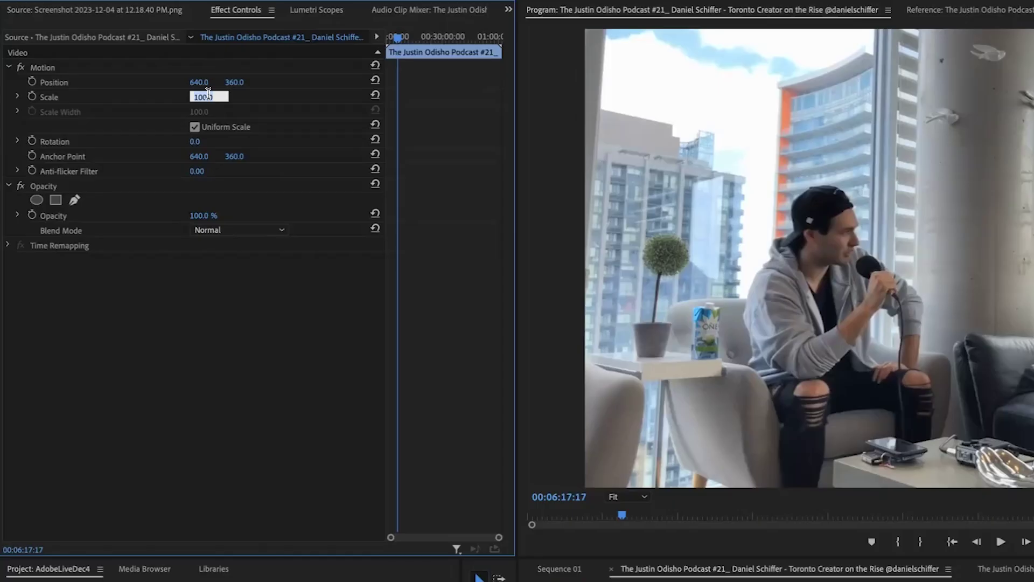
key(Up)
key(Up)
key(Up)
key(Up)
key(Up)
key(Up)
key(Up)
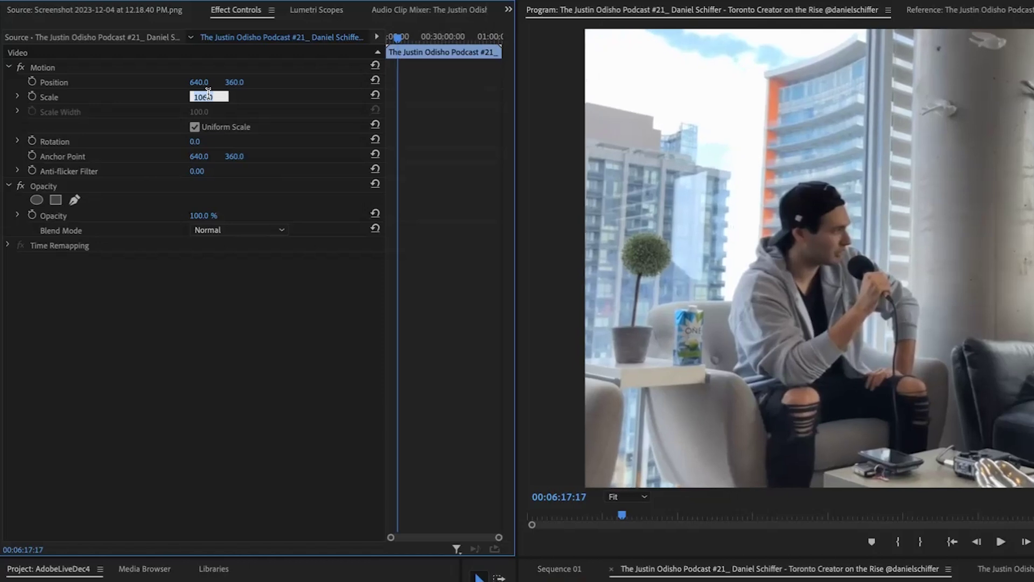
key(Up)
key(Up)
key(Up)
key(Up)
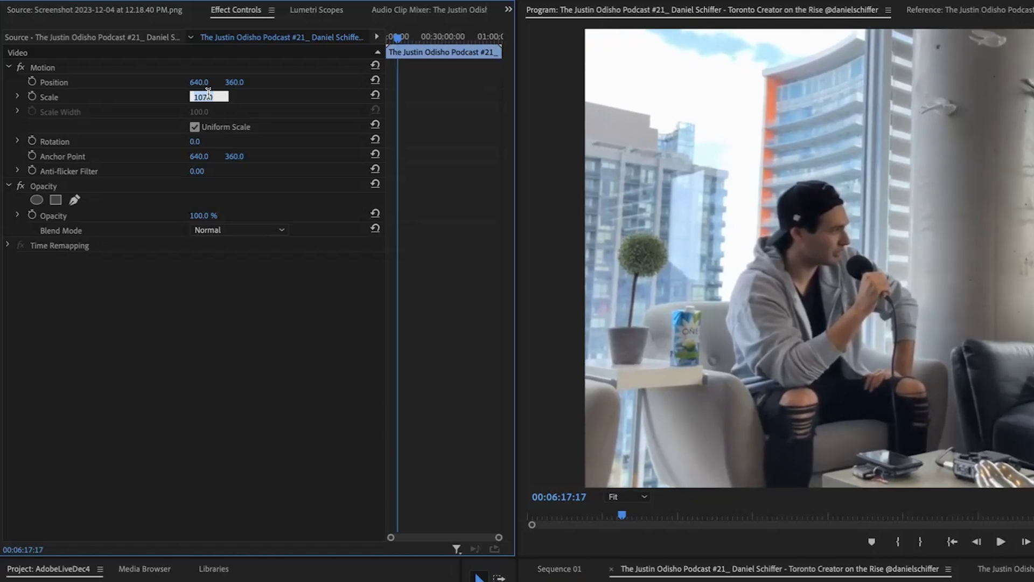
key(Up)
key(Up)
key(Up)
key(Up)
key(Up)
key(Up)
key(Up)
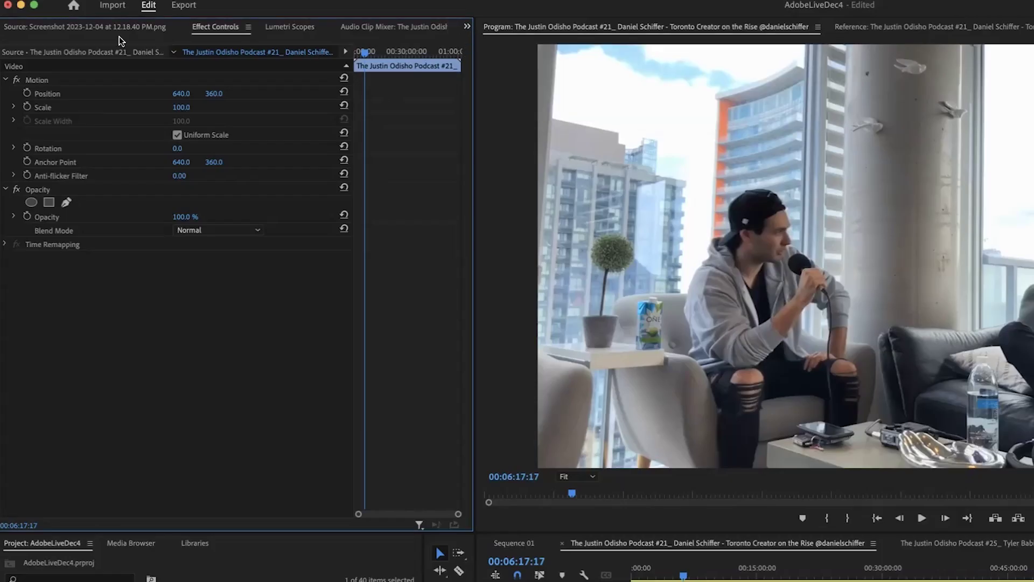
Show the Text panel's transcript and jump playback to the opening words 'And' and 'name's'
click(467, 27)
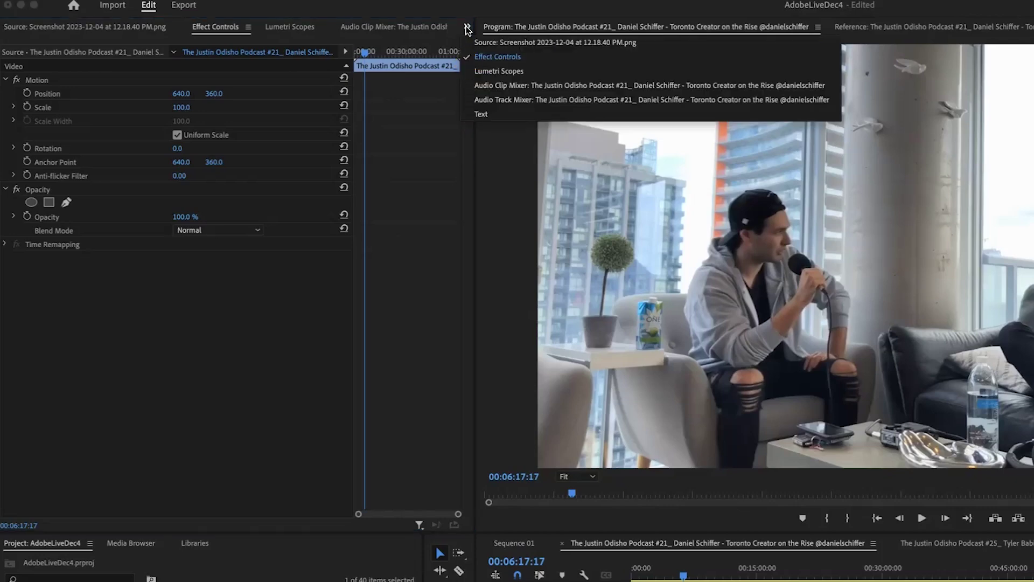
click(488, 113)
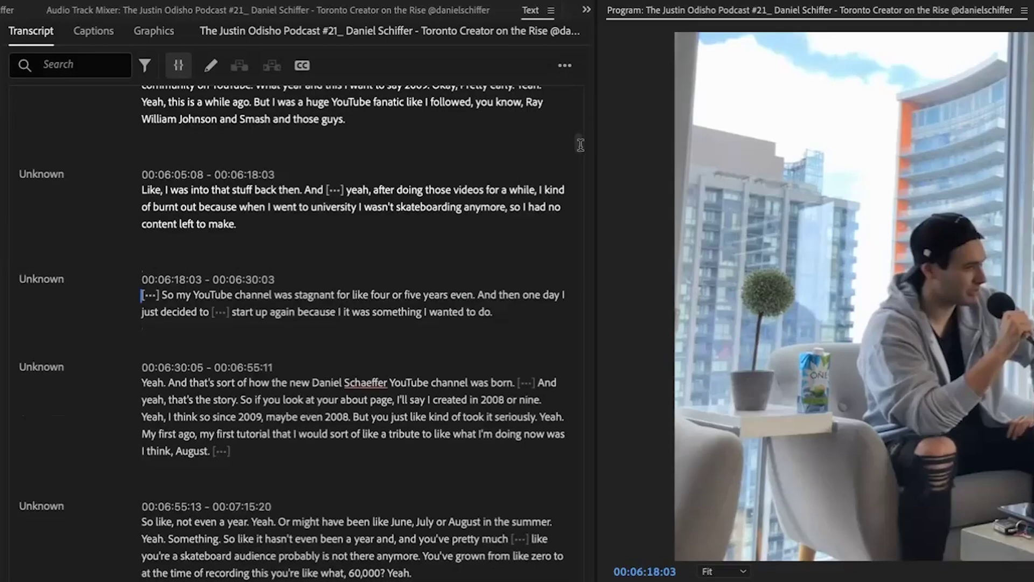
drag(580, 145, 576, 94)
click(265, 123)
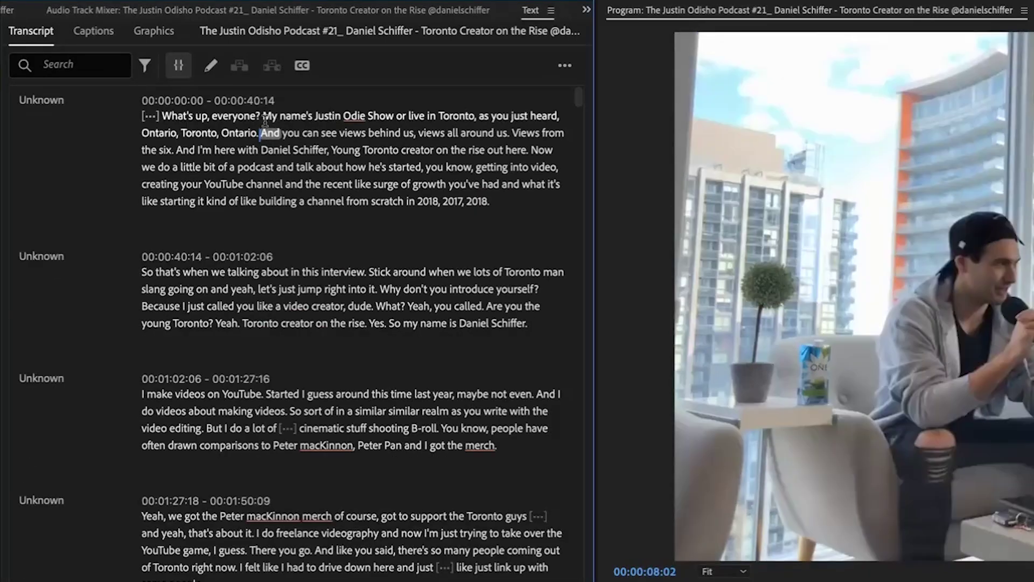
click(286, 110)
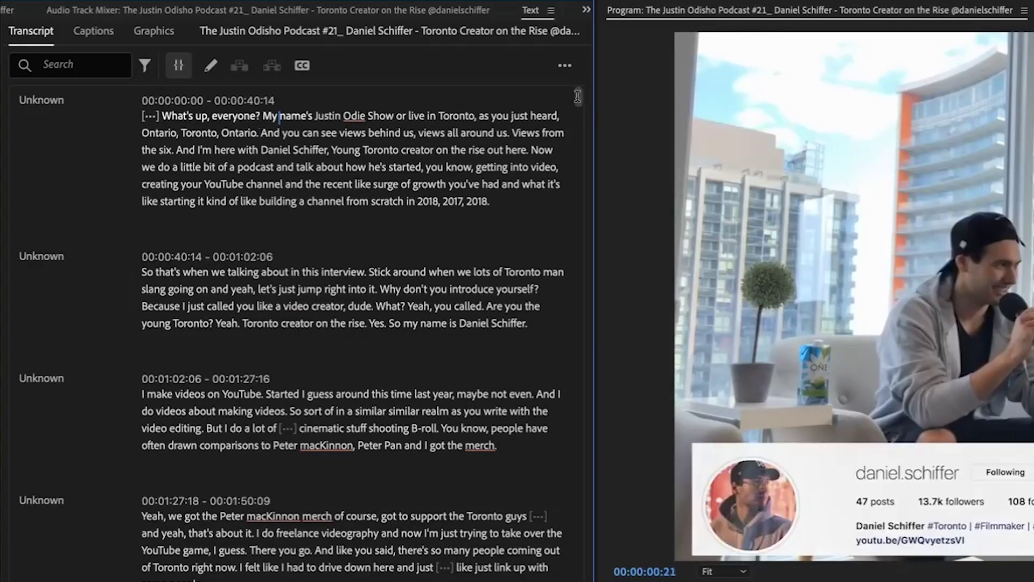
drag(577, 96, 581, 153)
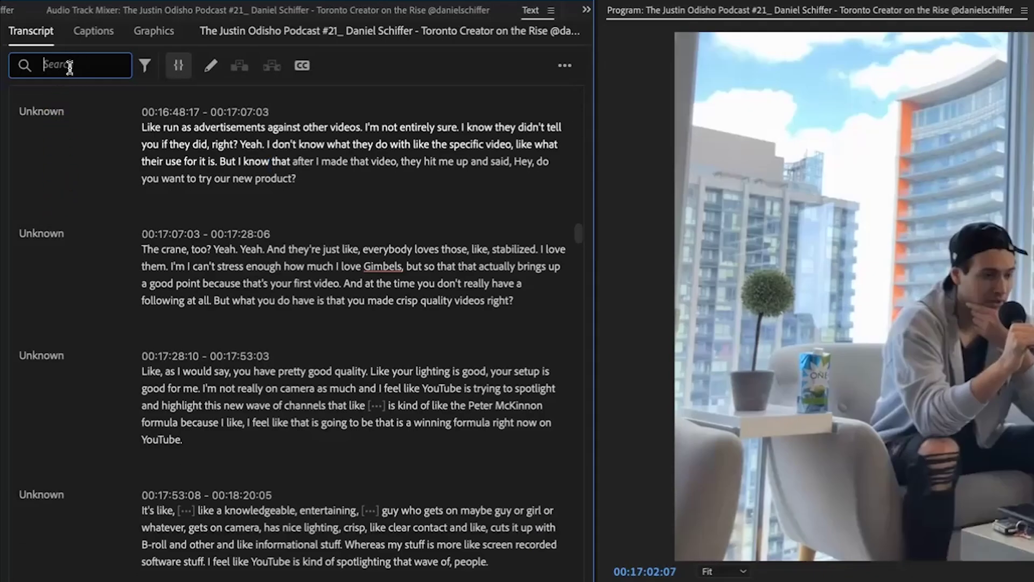
Search the transcript for 'client' and extract the matching passage from the sequence
text(client)
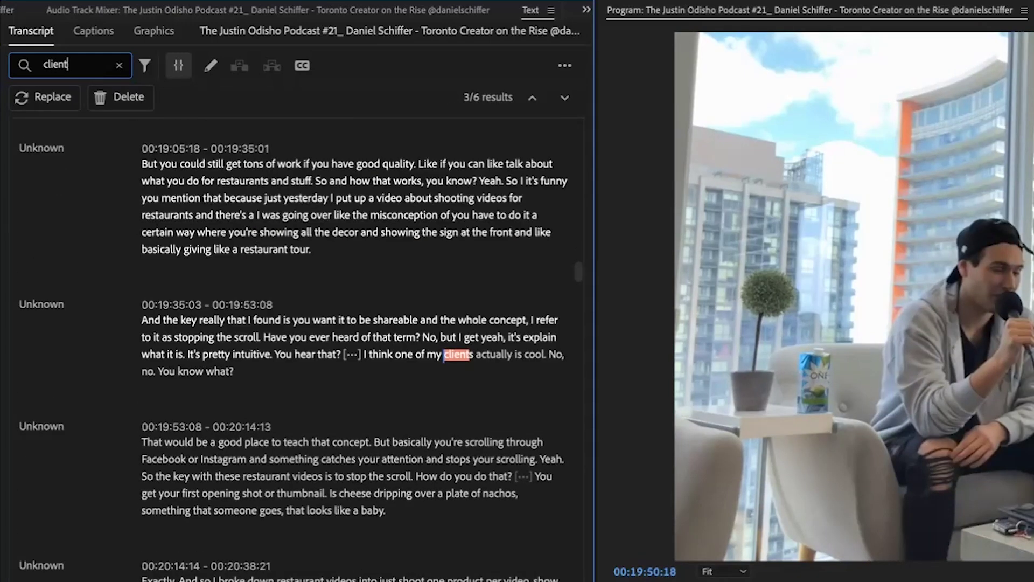
triple_click(214, 341)
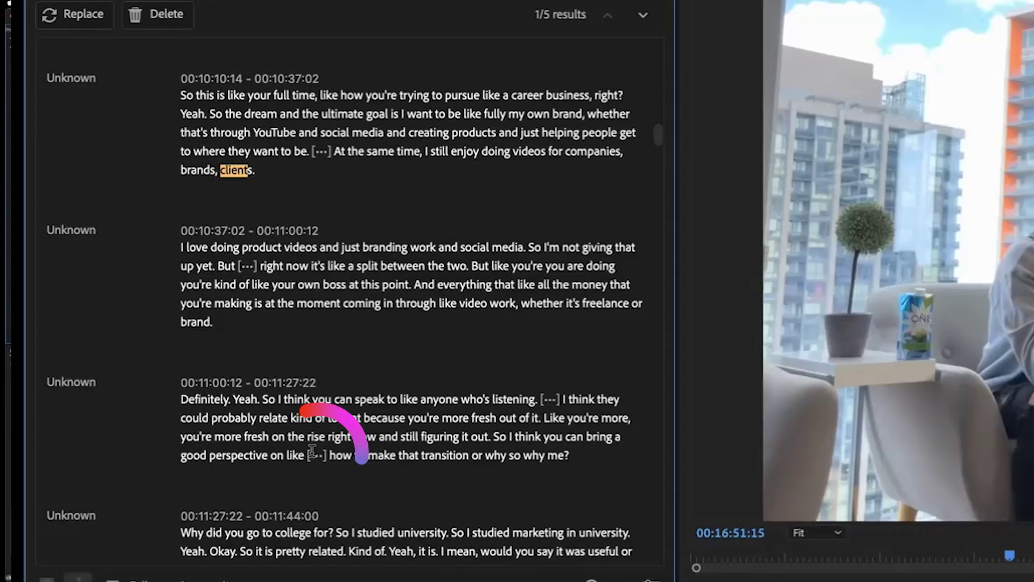
click(267, 503)
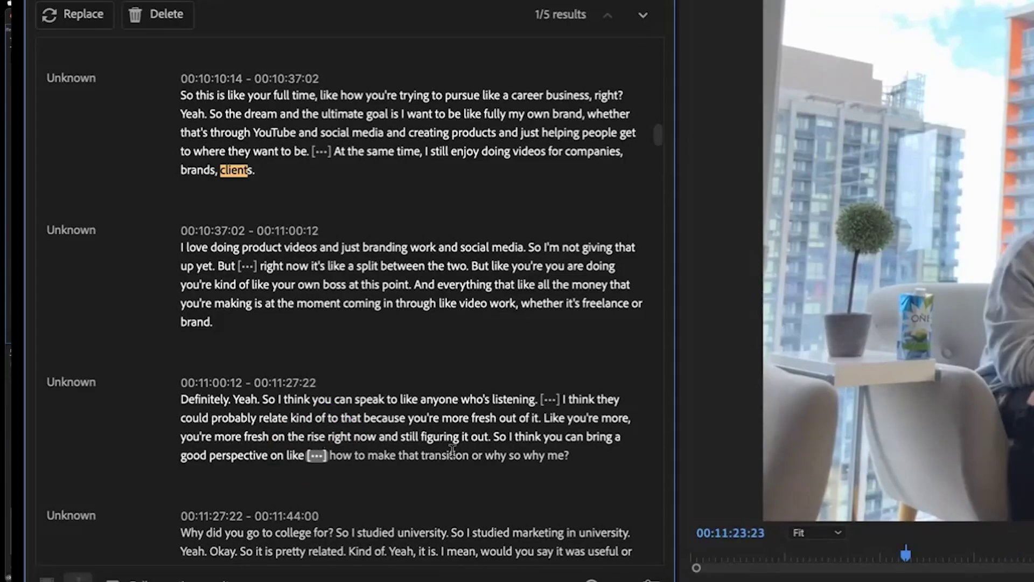
click(171, 21)
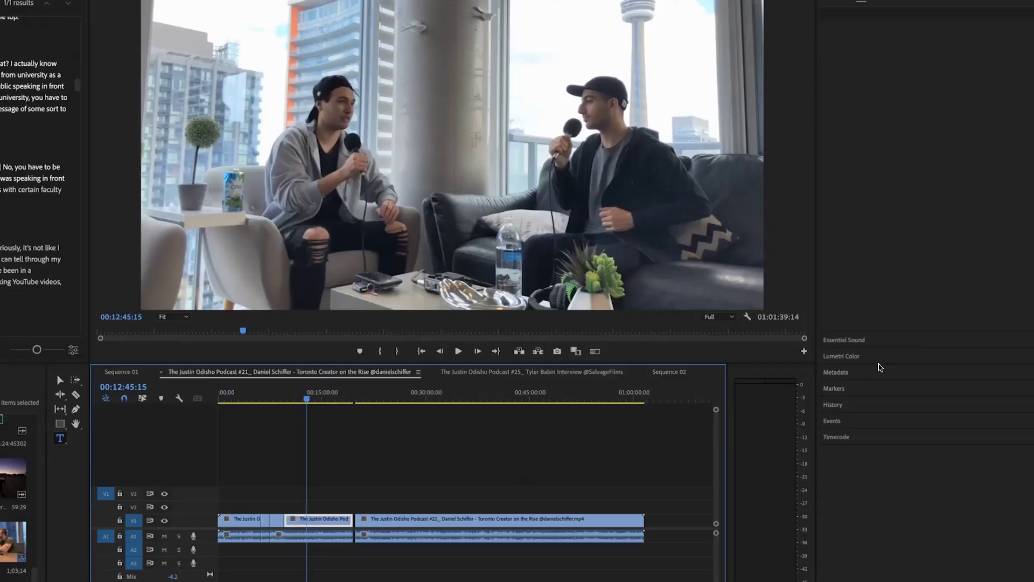
Tag the podcast's audio clip as Dialogue in Essential Sound and enable Enhance Speech
click(873, 329)
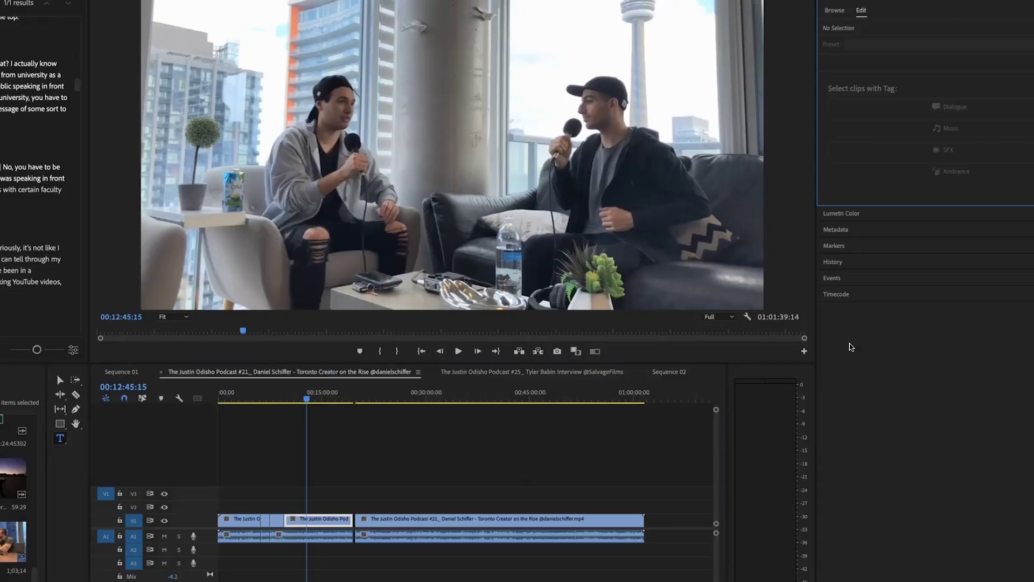
click(312, 536)
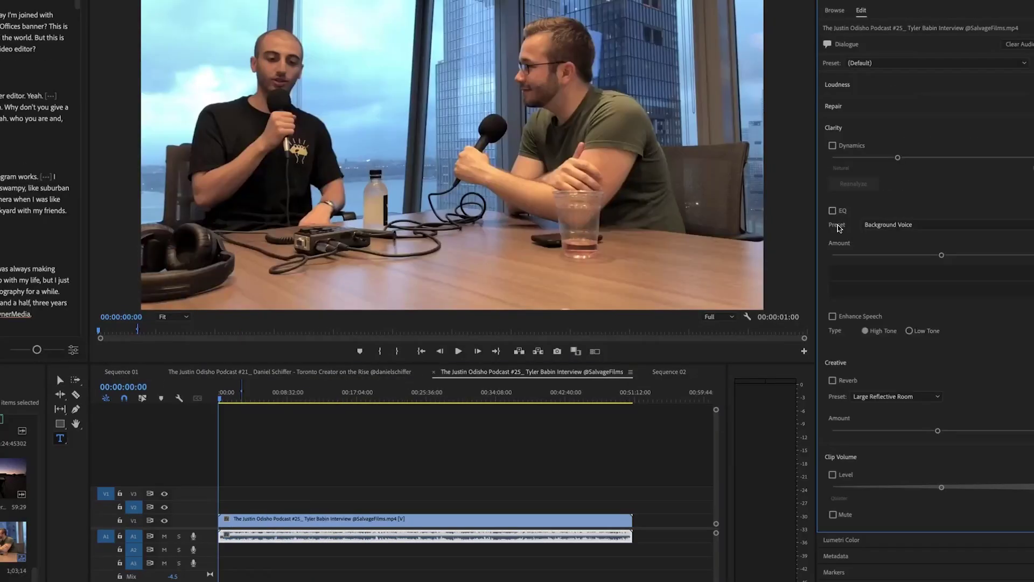
click(856, 319)
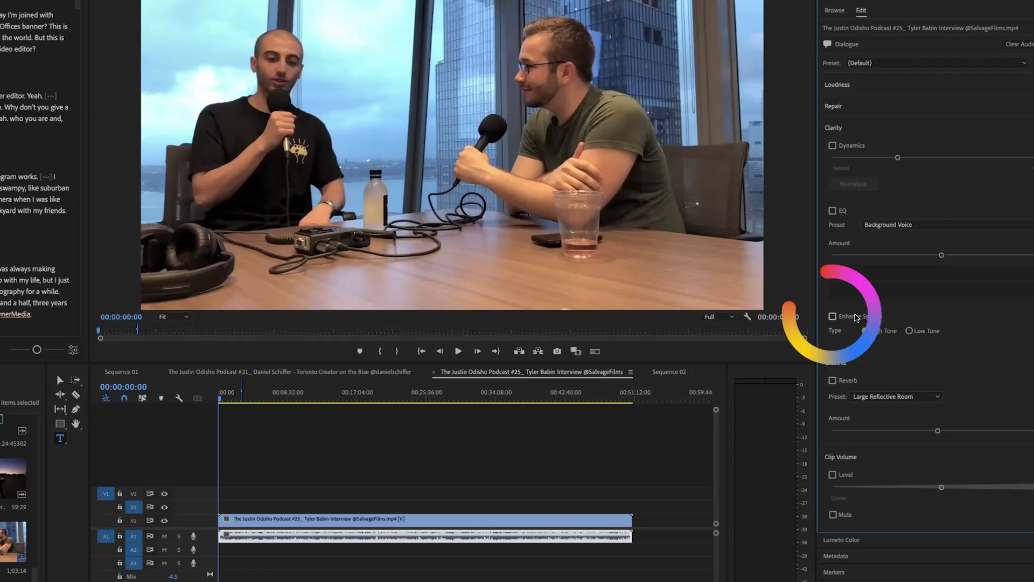
click(833, 317)
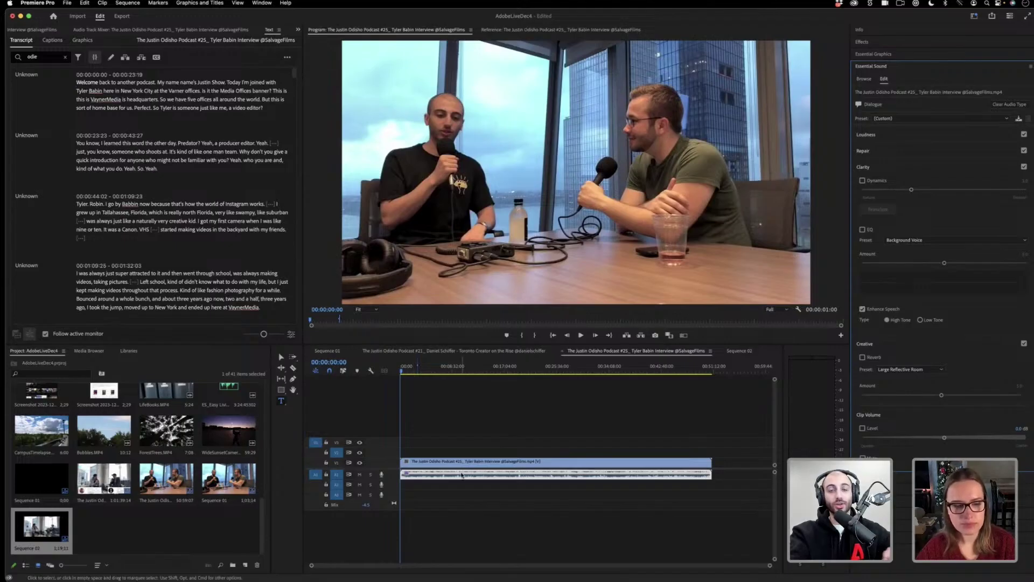
click(462, 475)
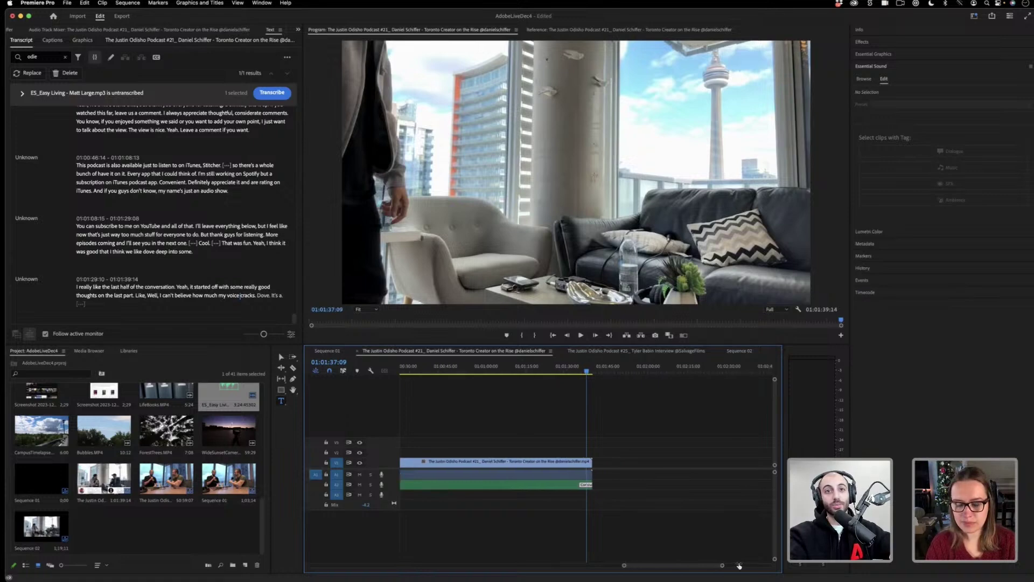
Trim the A2 music clip, then remix it with the Remix Tool, shortening its end about 7 seconds
key(minus)
scroll(511, 491, left, 3)
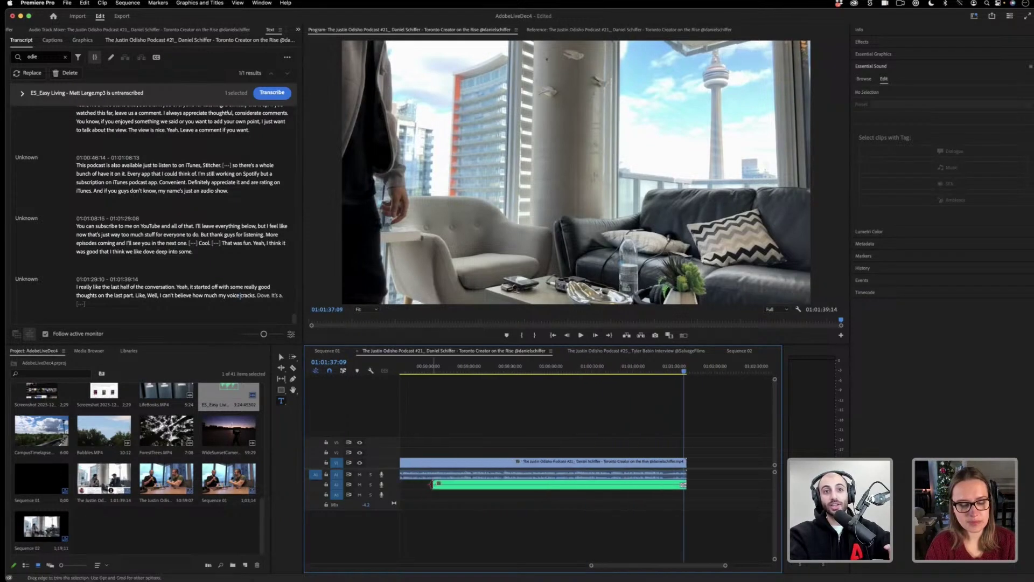
drag(431, 484, 600, 484)
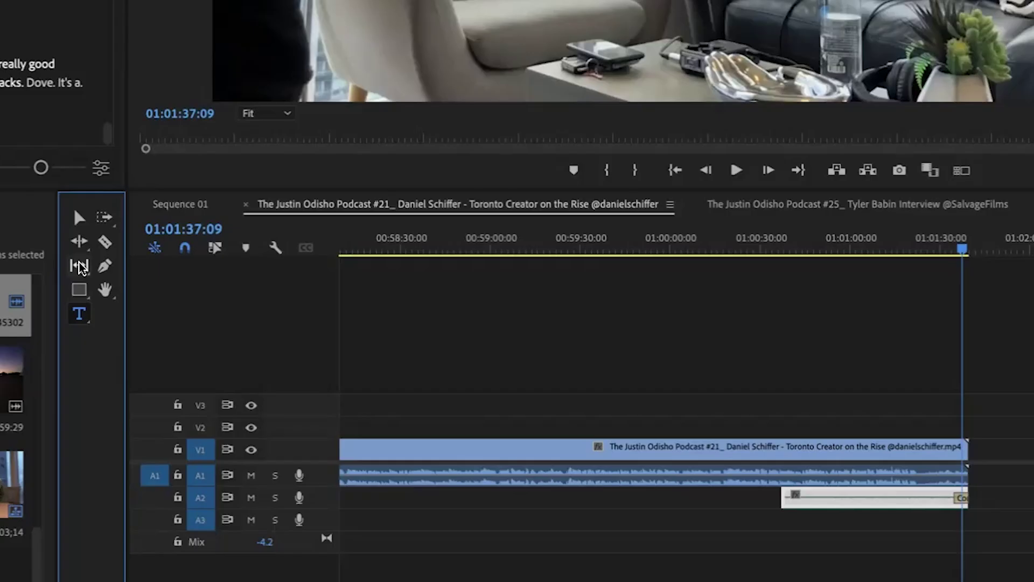
click(79, 240)
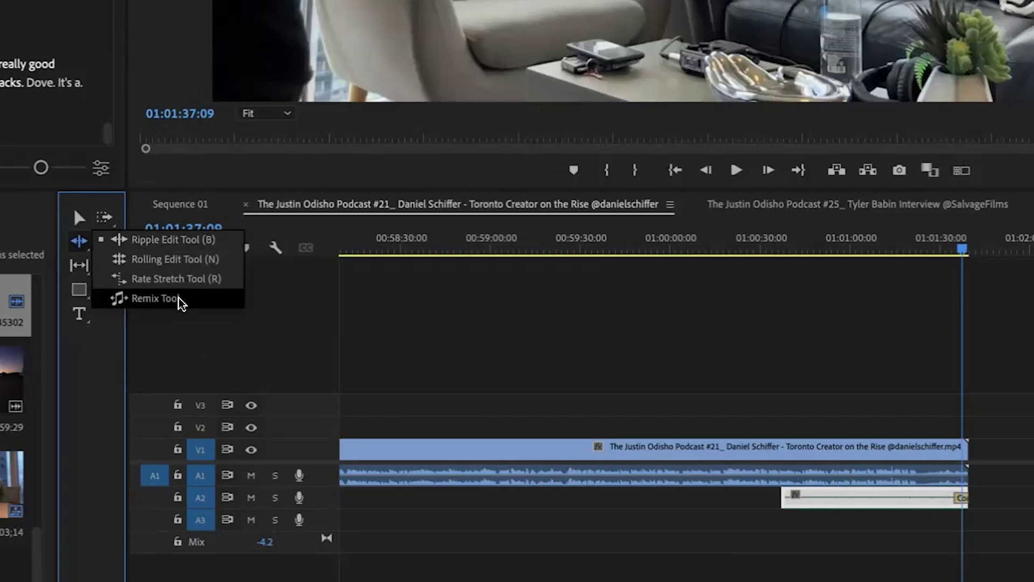
click(157, 298)
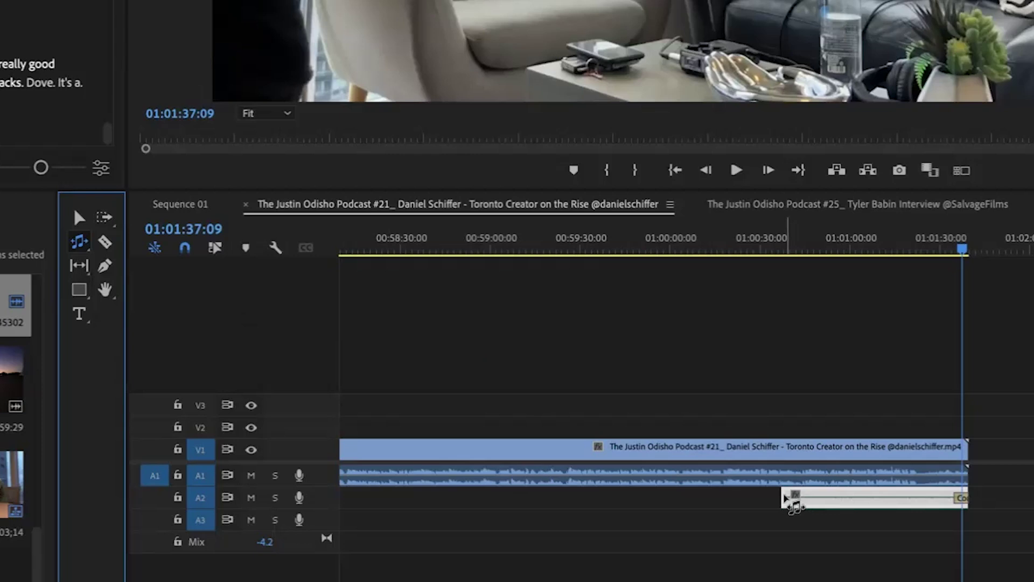
drag(786, 499, 570, 498)
drag(972, 498, 952, 500)
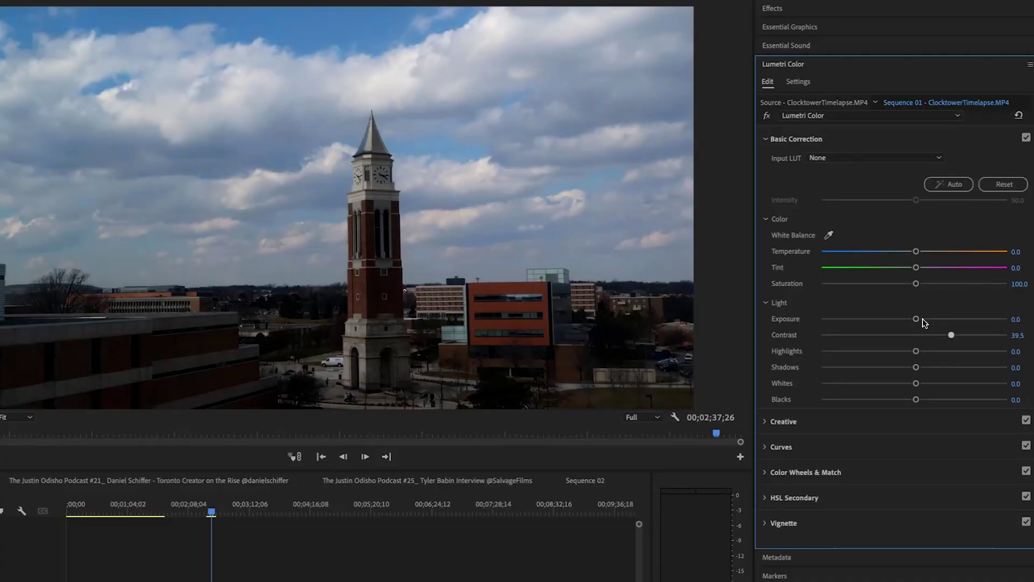
Set Lumetri Basic Correction Exposure on the Clocktower timelapse clip to 1.3
drag(921, 320, 940, 319)
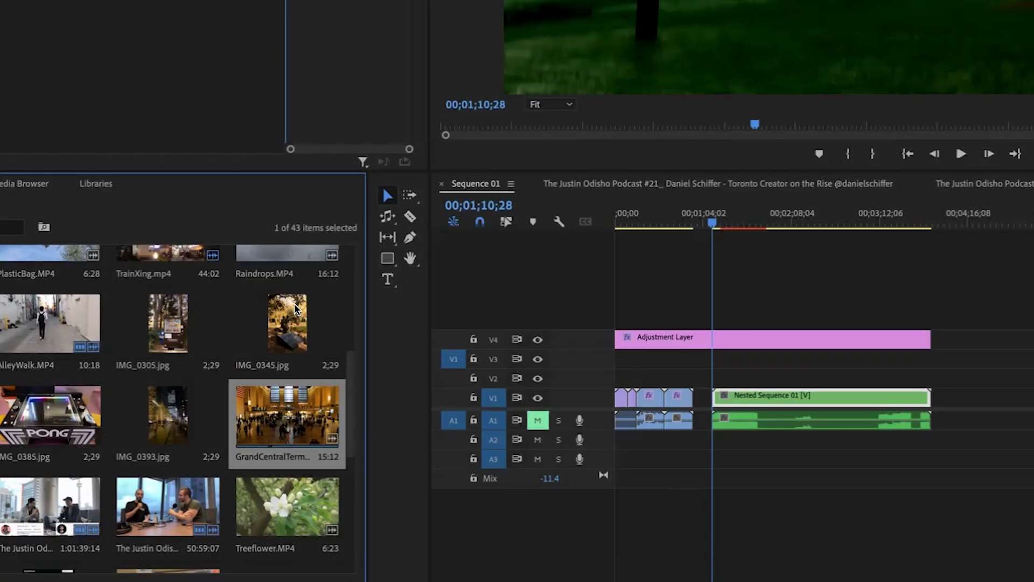
Drop photos IMG_0305, IMG_0345, IMG_0385 and IMG_0393 onto V1 after Nested Sequence 01
click(295, 308)
click(164, 315)
shift+click(279, 345)
shift+click(99, 415)
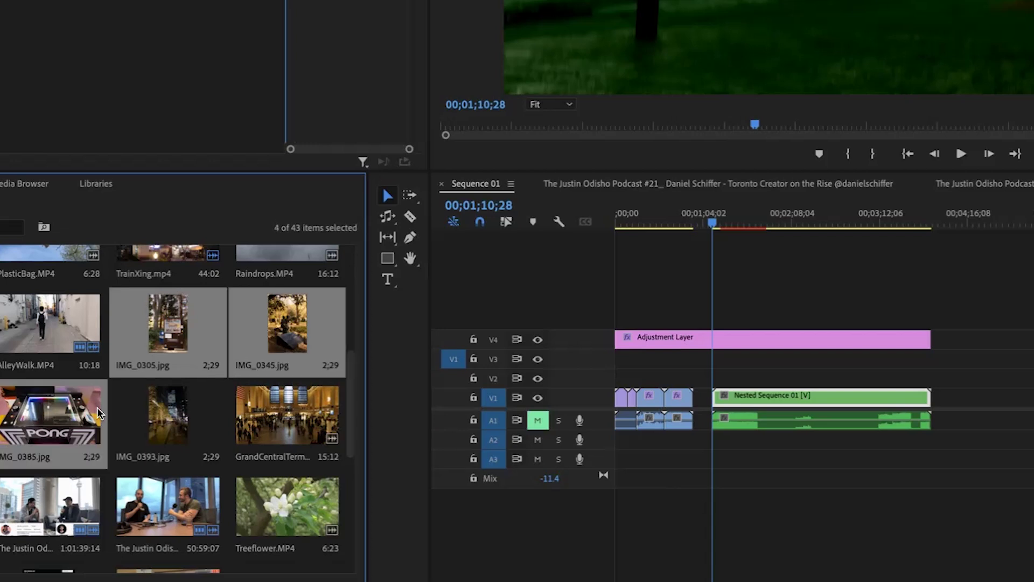
scroll(100, 414, down, 1)
drag(99, 384, 972, 399)
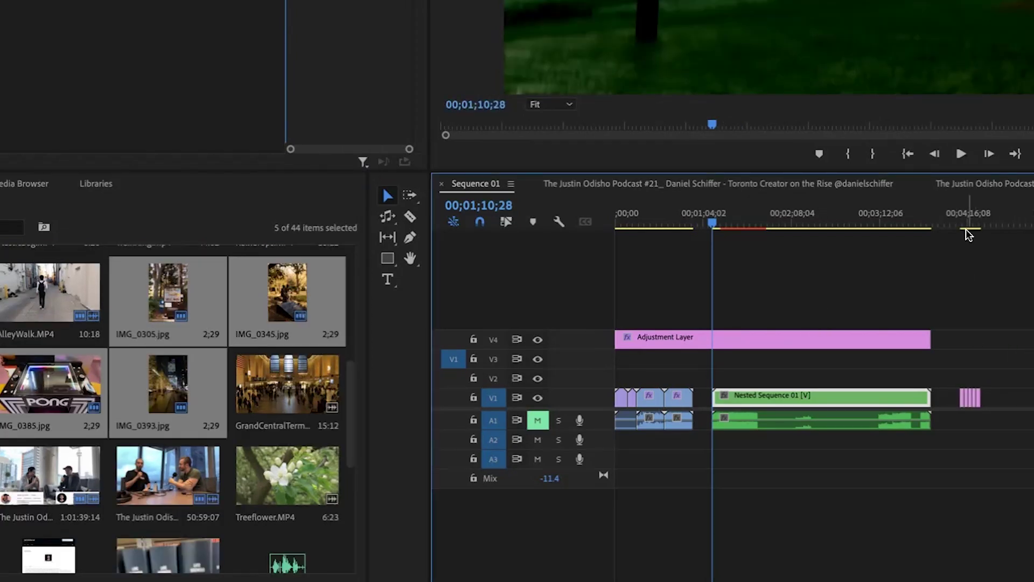
drag(949, 322, 1033, 427)
Nest the photo clips as Nested Sequence 02
right_click(976, 396)
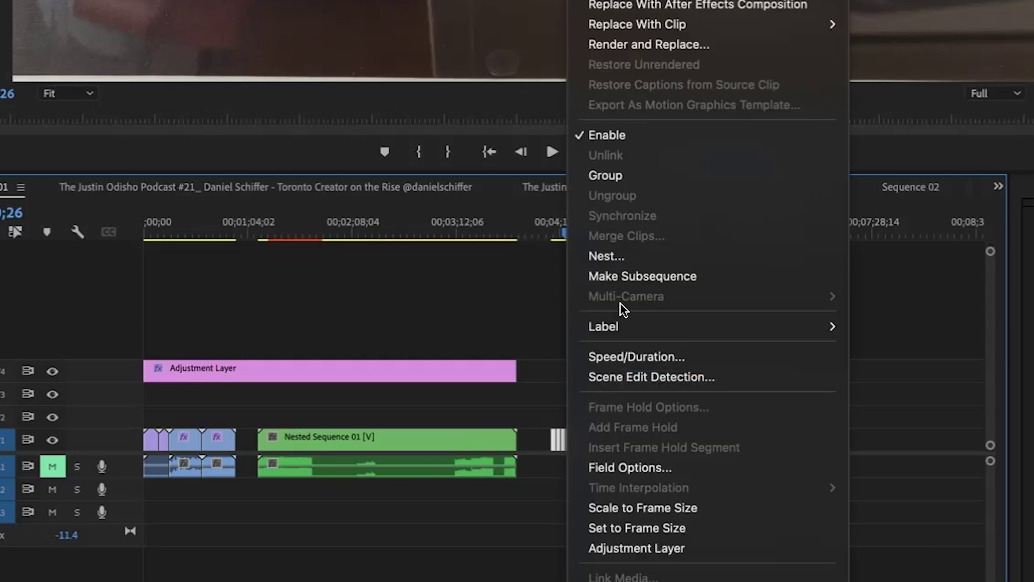
click(623, 259)
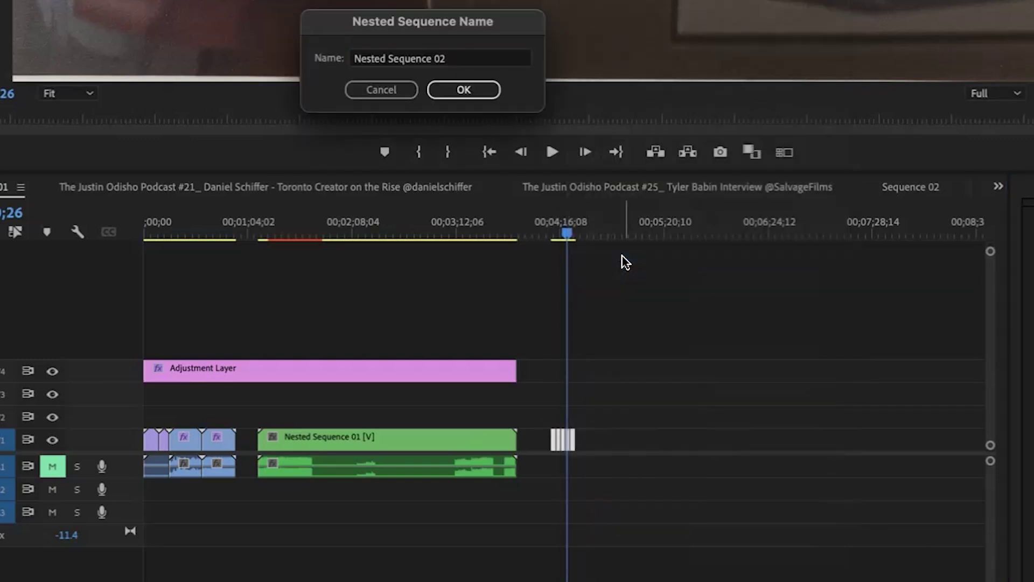
key(Return)
Keyframe the nest's Scale from 100 to 125 across its full length
click(560, 223)
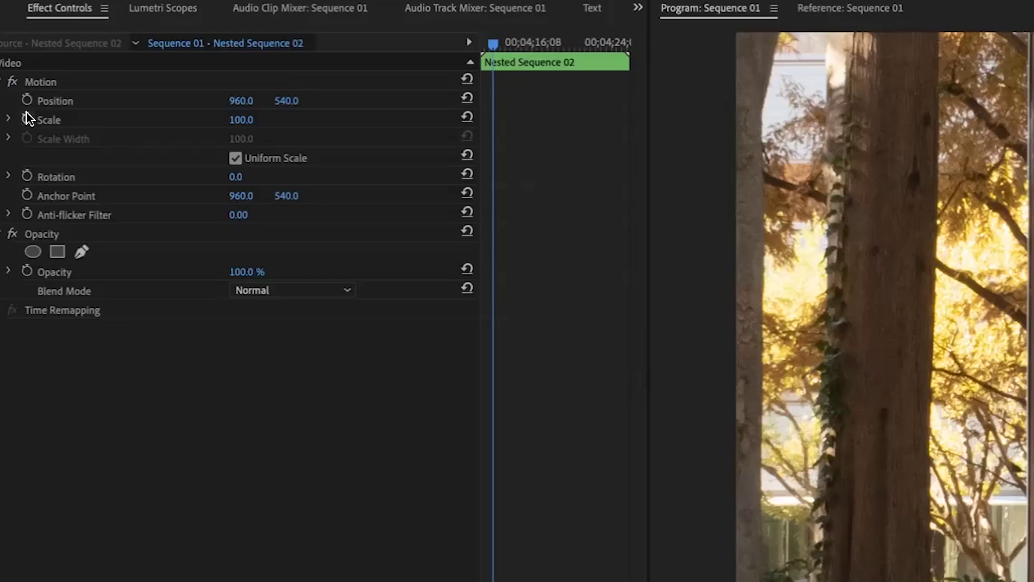
click(27, 118)
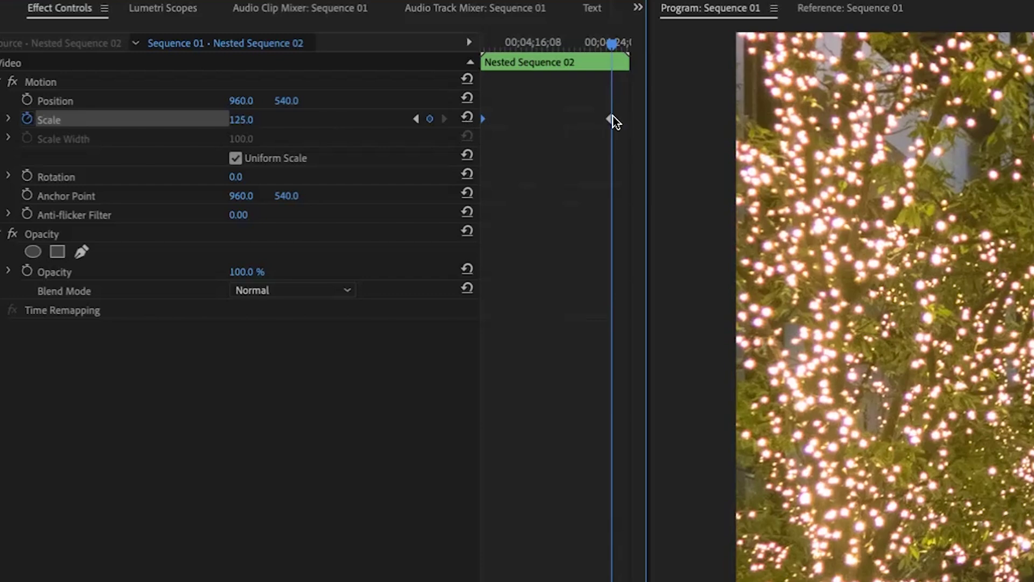
drag(612, 119, 646, 109)
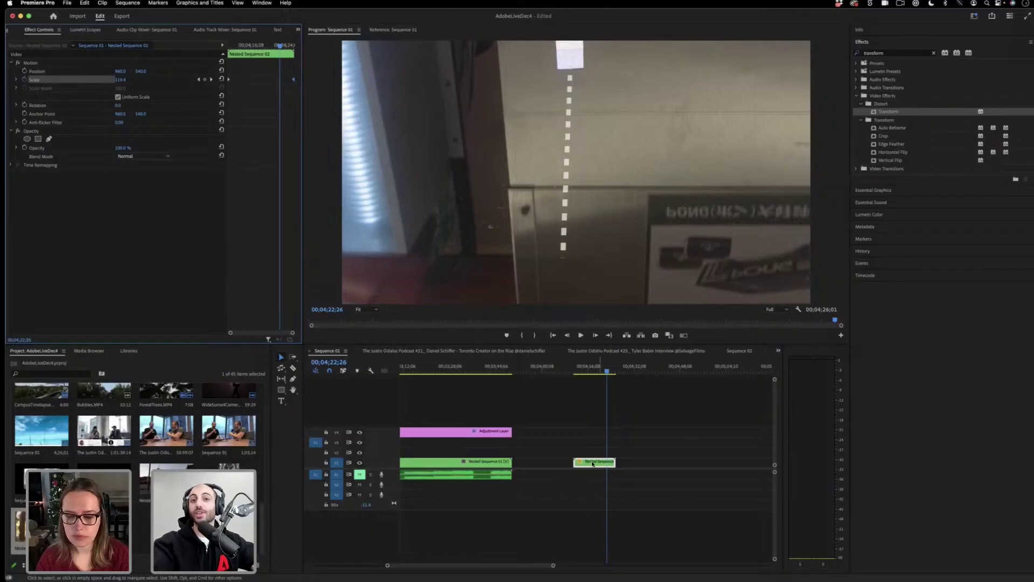
Open Nested Sequence 02, zoom in on its photos, and apply default transitions at the cuts
double_click(593, 463)
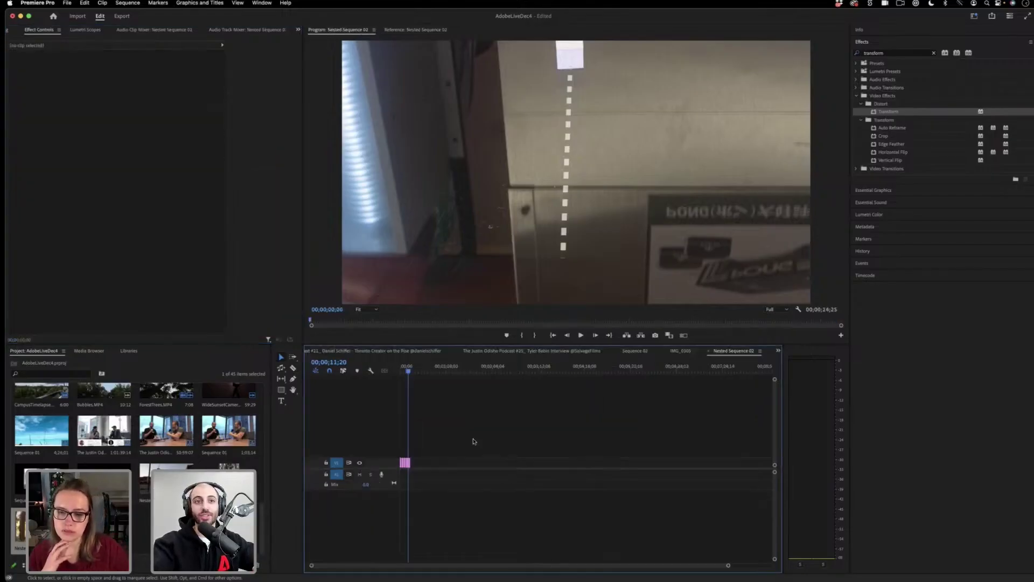
click(401, 369)
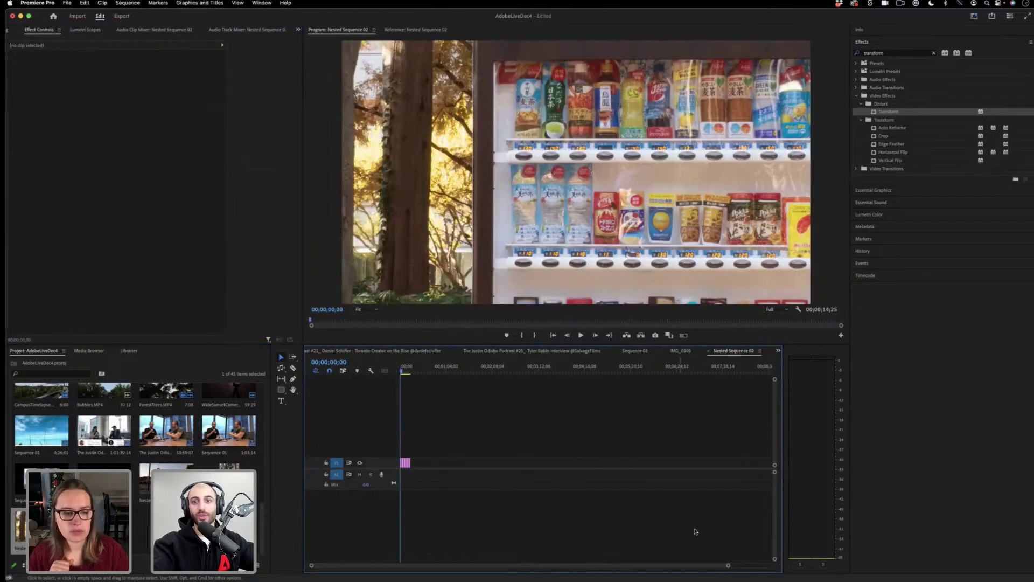
drag(726, 567, 612, 565)
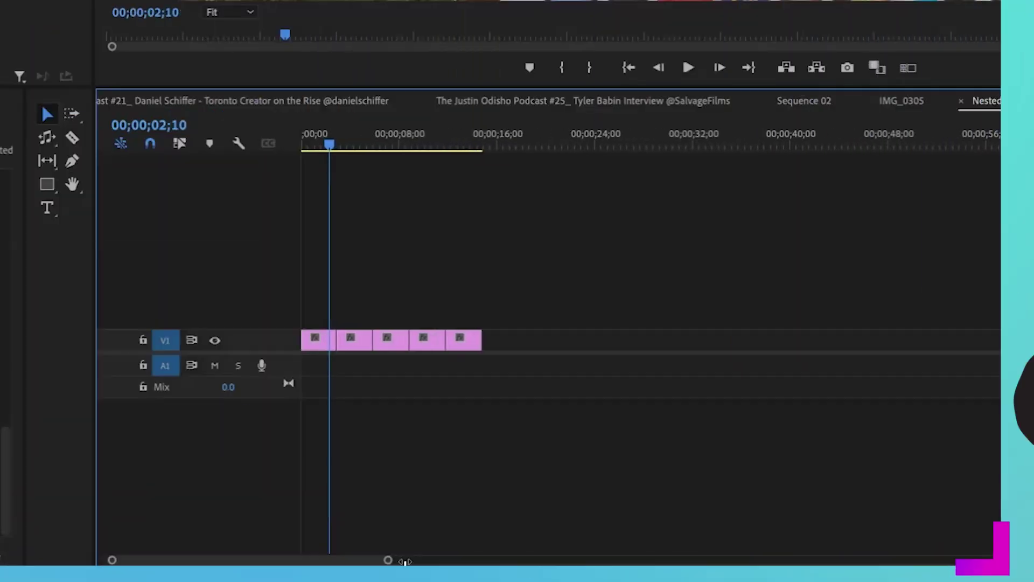
drag(405, 562, 334, 563)
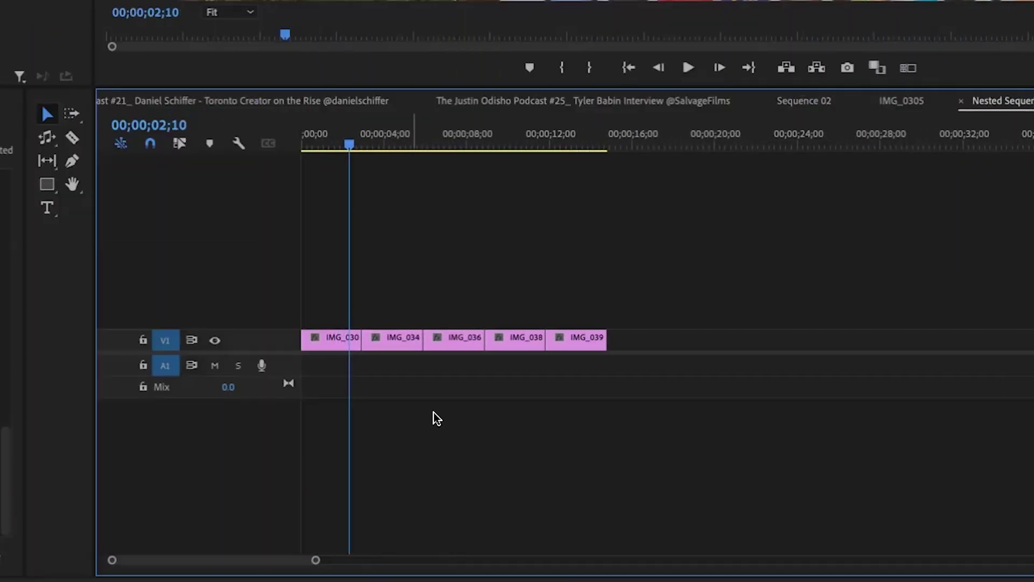
right_click(433, 331)
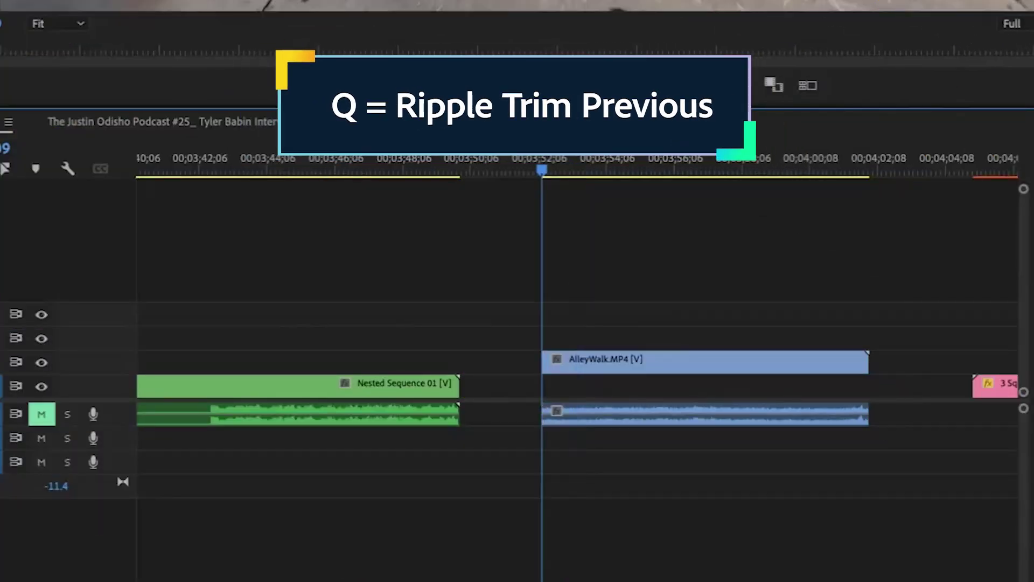
Ripple trim AlleyWalk's start and move it onto V1 right after Nested Sequence 01
drag(543, 165, 570, 168)
key(q)
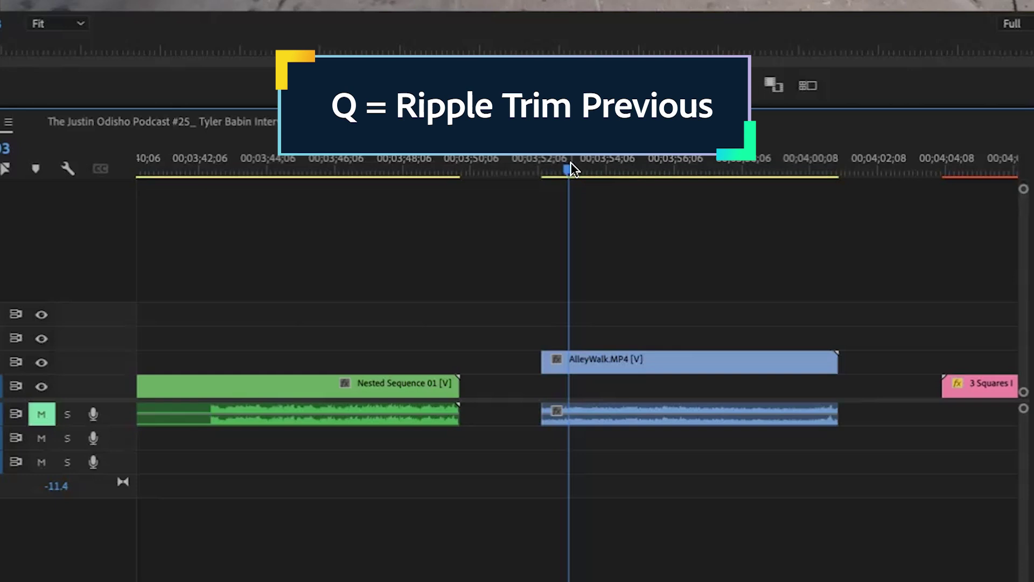
key(q)
drag(627, 290, 561, 431)
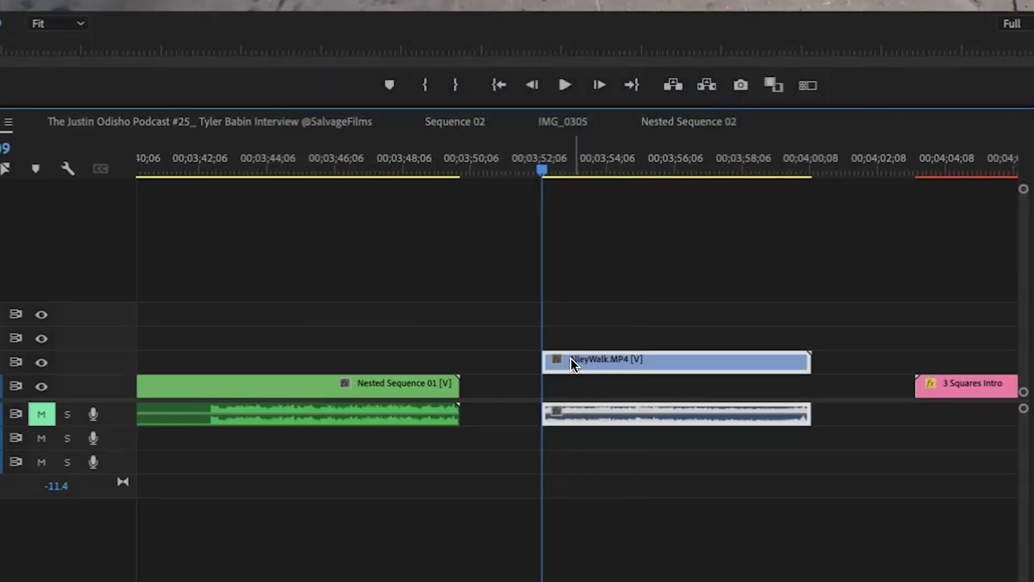
mouse_move(572, 361)
mouse_down()
mouse_move(475, 385)
mouse_move(491, 387)
mouse_up()
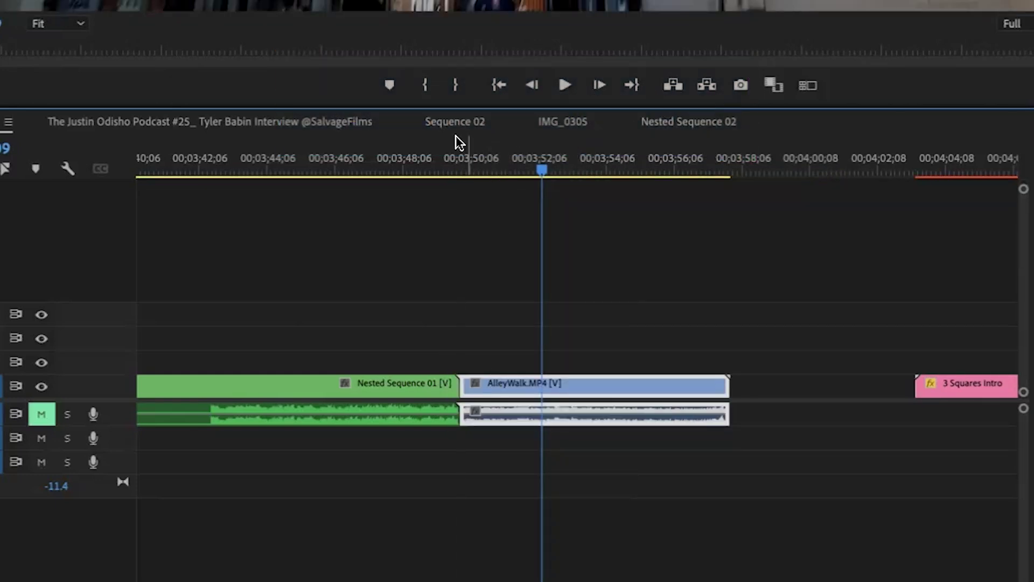
Ripple trim AlleyWalk's start further with Q and cut its tail with W
drag(459, 154, 486, 153)
key(q)
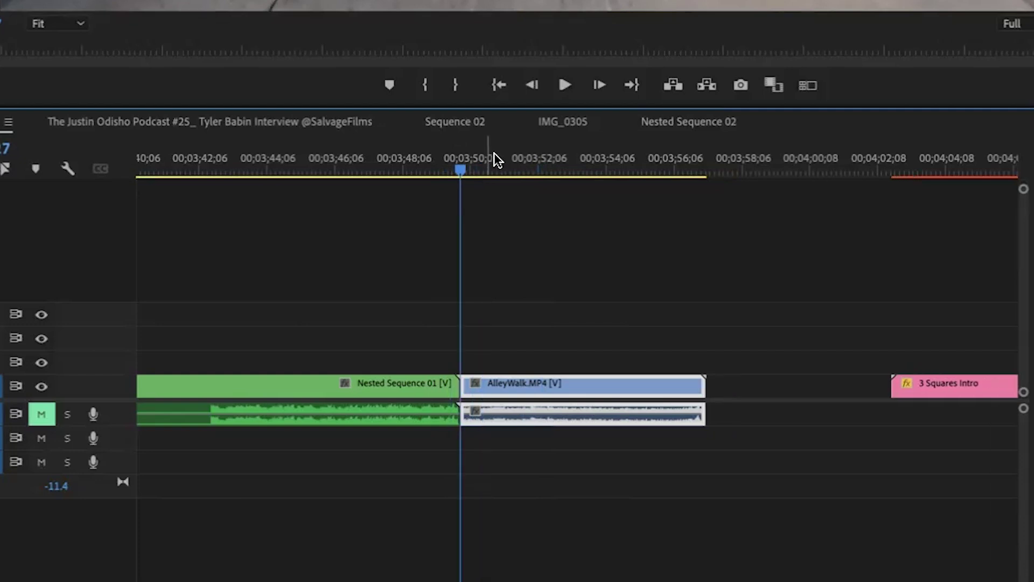
click(492, 156)
key(q)
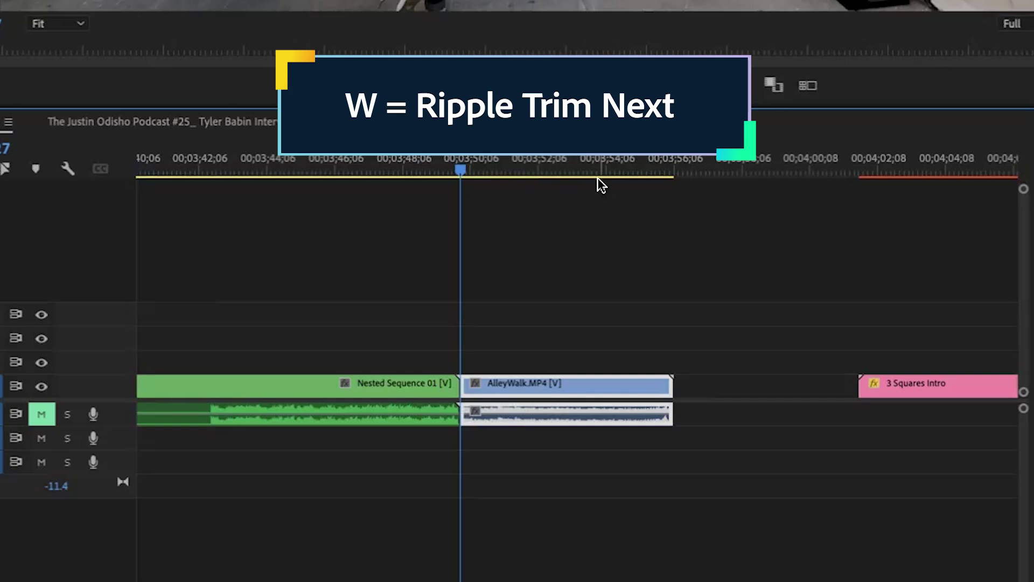
click(607, 159)
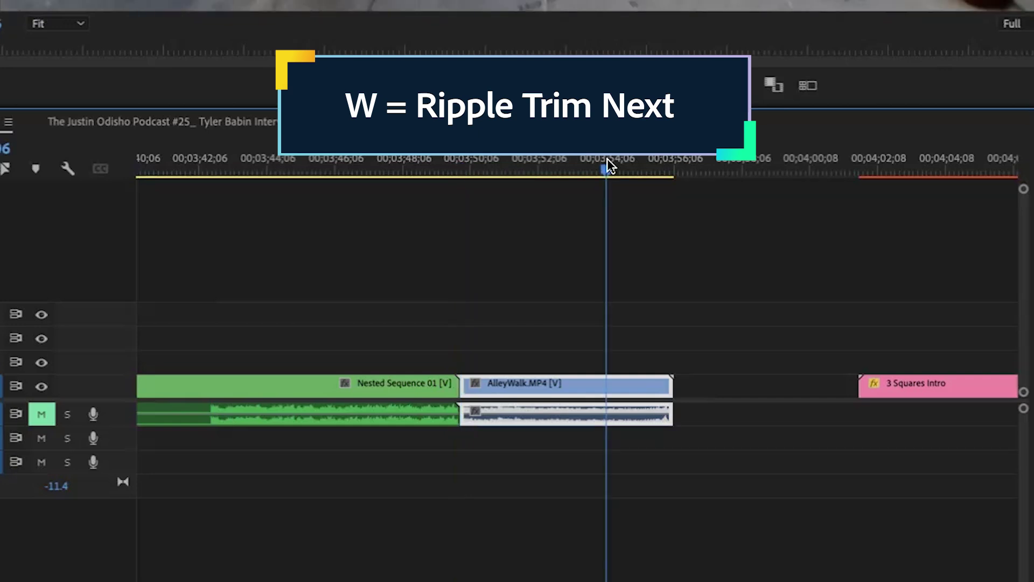
key(w)
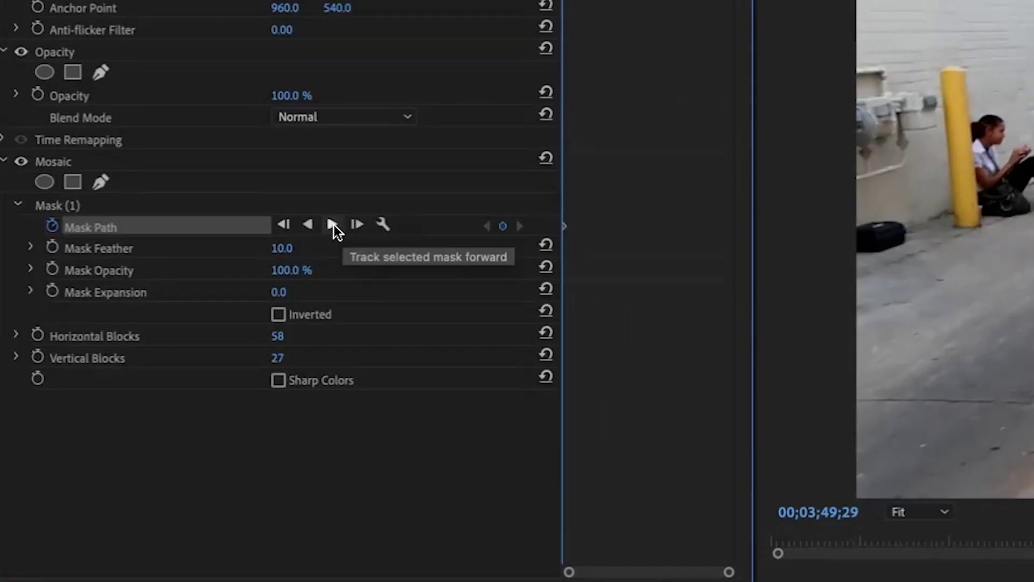
Track the AlleyWalk.MP4 Mosaic mask forward, then scrub to confirm the pixelation follows the walker
click(334, 225)
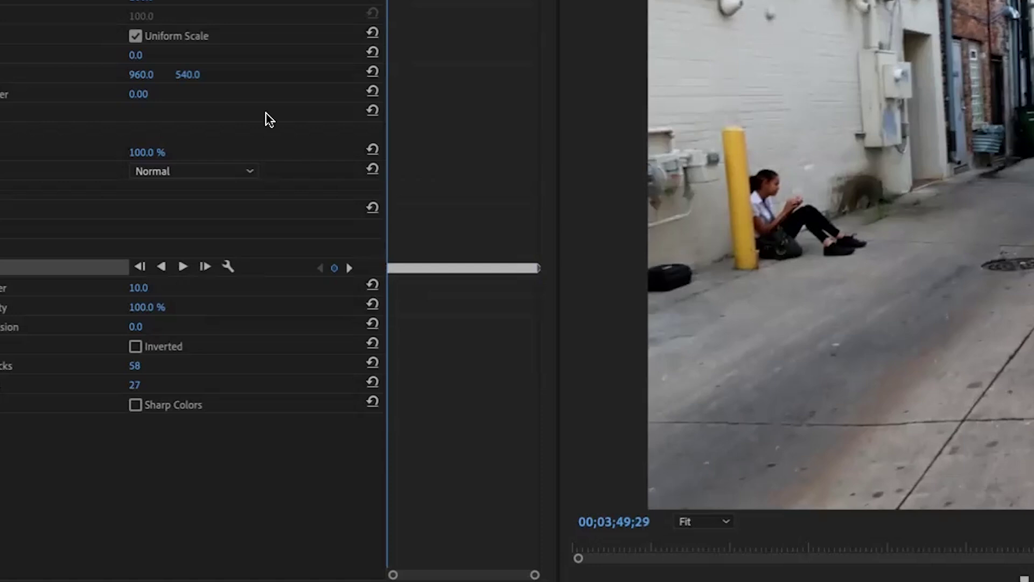
drag(491, 193, 358, 313)
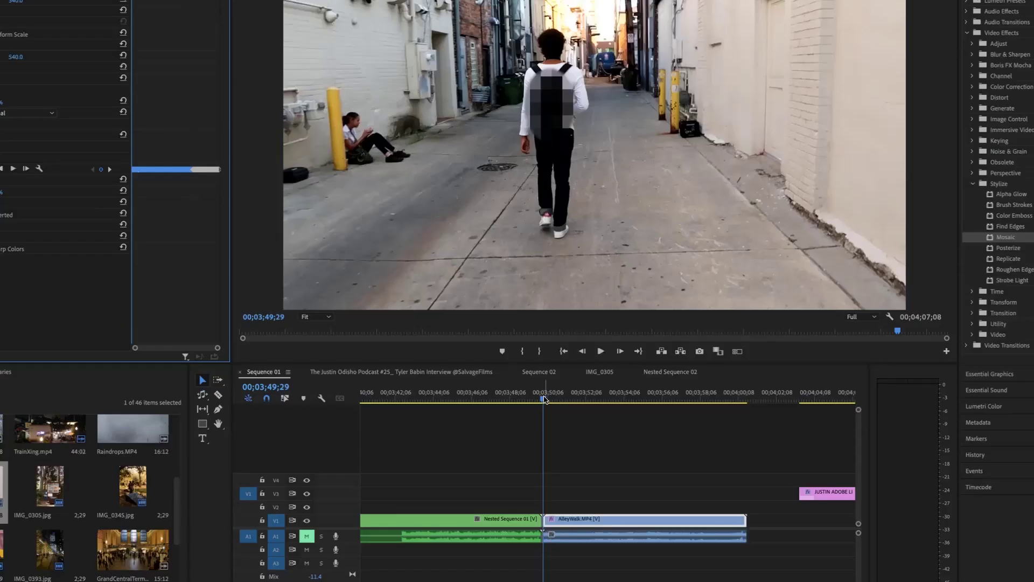
click(544, 399)
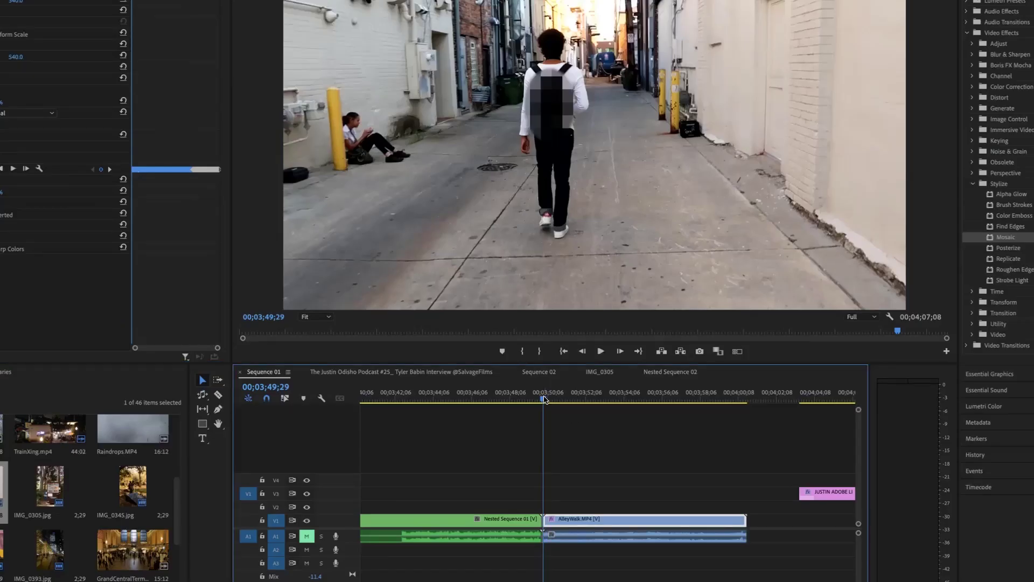
drag(546, 400, 577, 398)
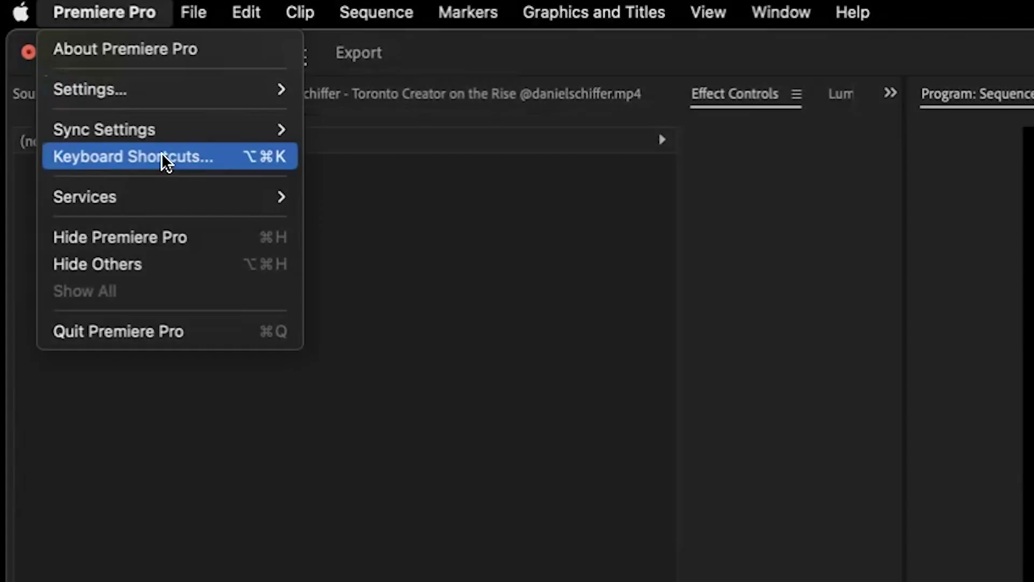
In Keyboard Shortcuts, inspect the Pen Tool and Hand Tool shortcut cells (Hand Tool assigned H)
click(195, 160)
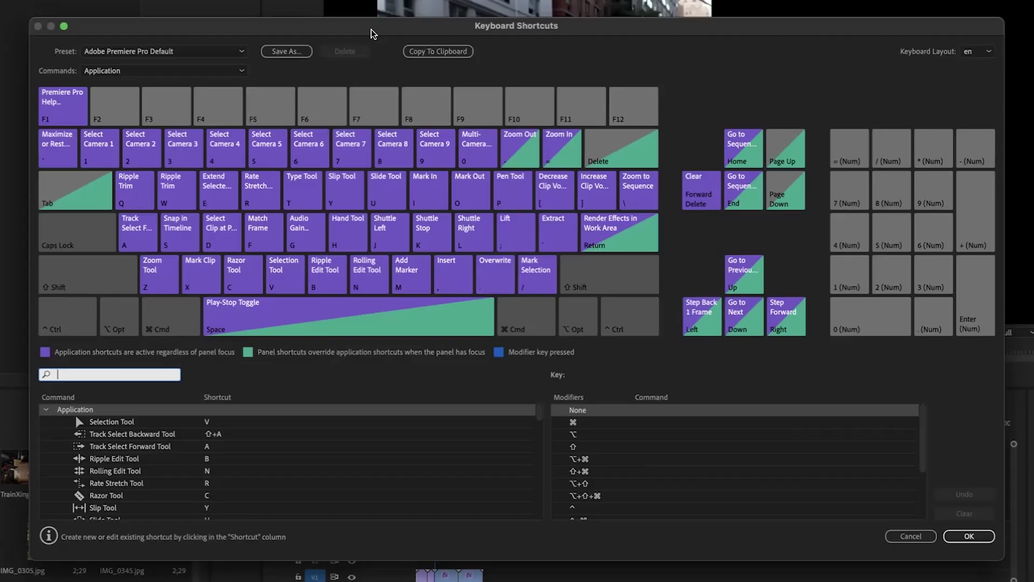
scroll(273, 441, down, 3)
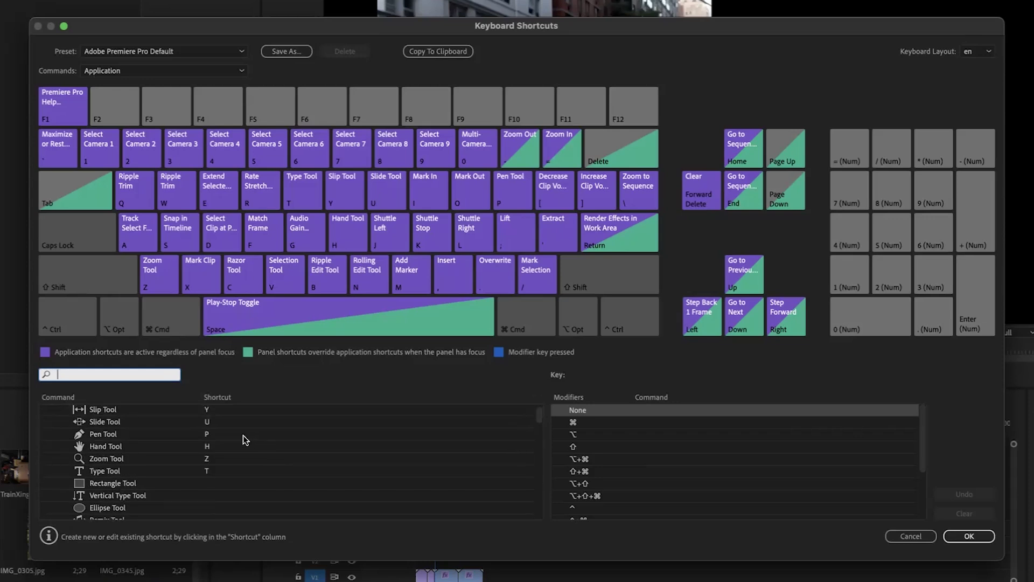
click(228, 438)
click(221, 447)
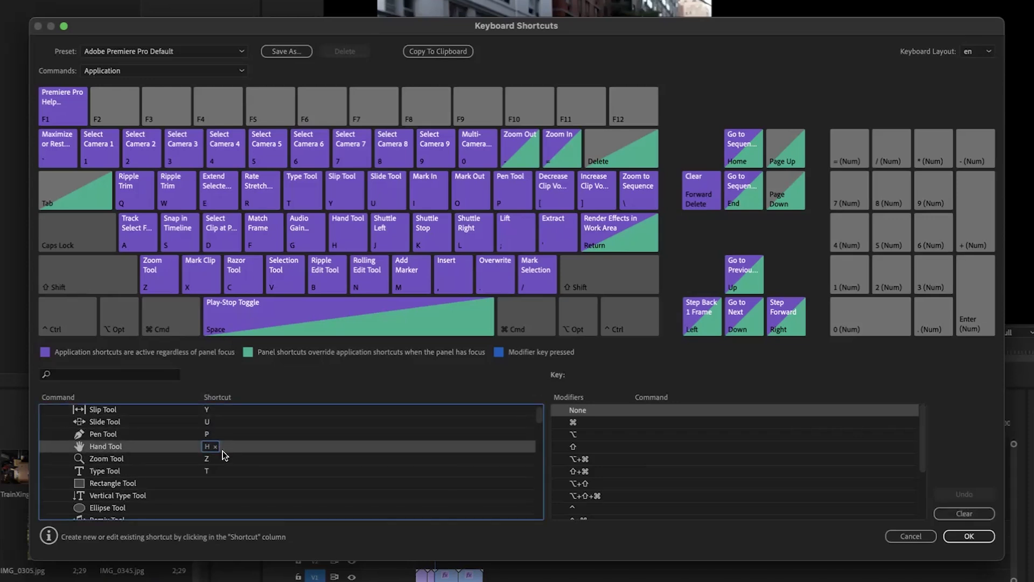